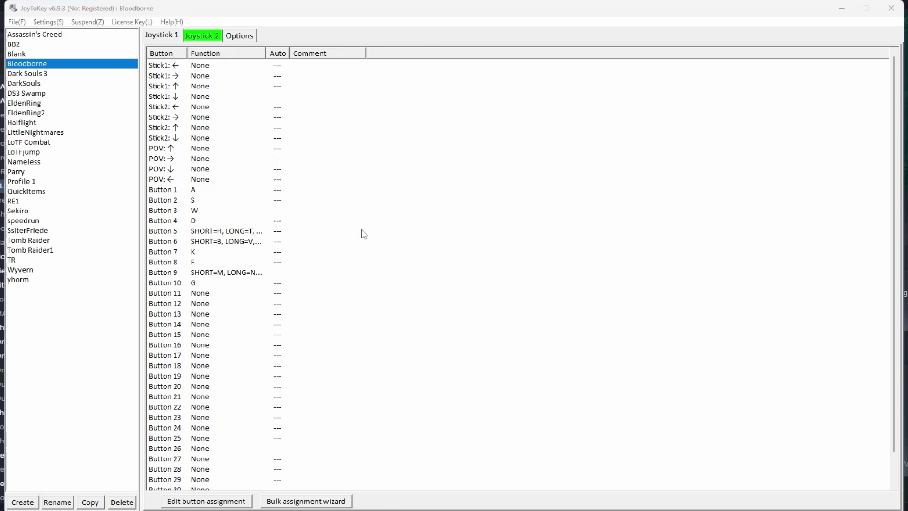
pyautogui.doubleClick(227, 231)
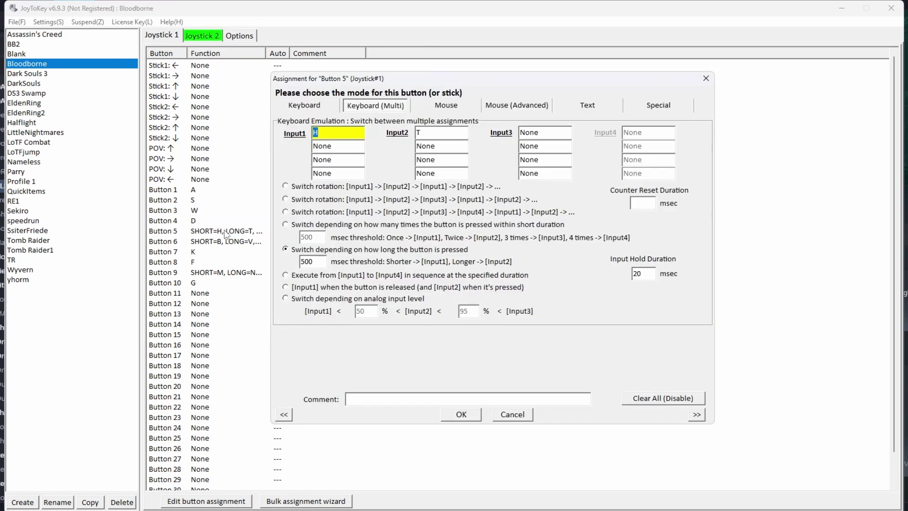
pyautogui.click(381, 111)
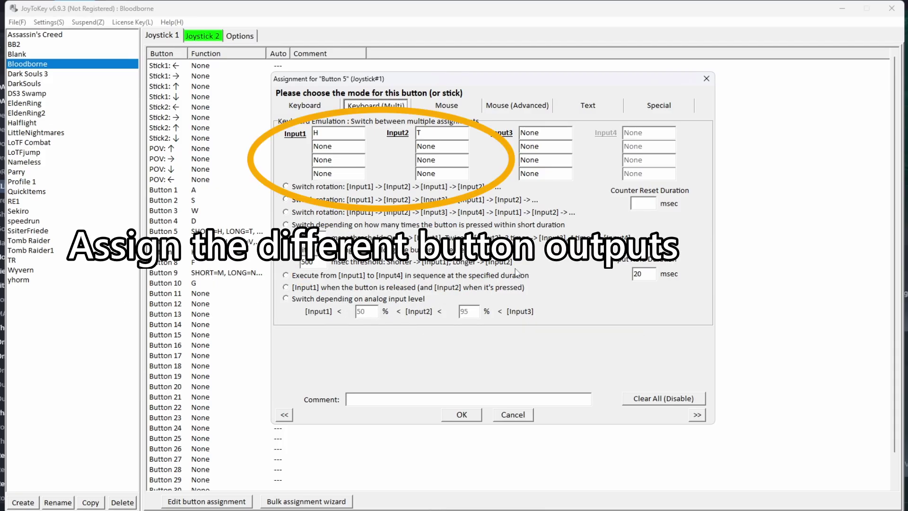
pyautogui.click(464, 109)
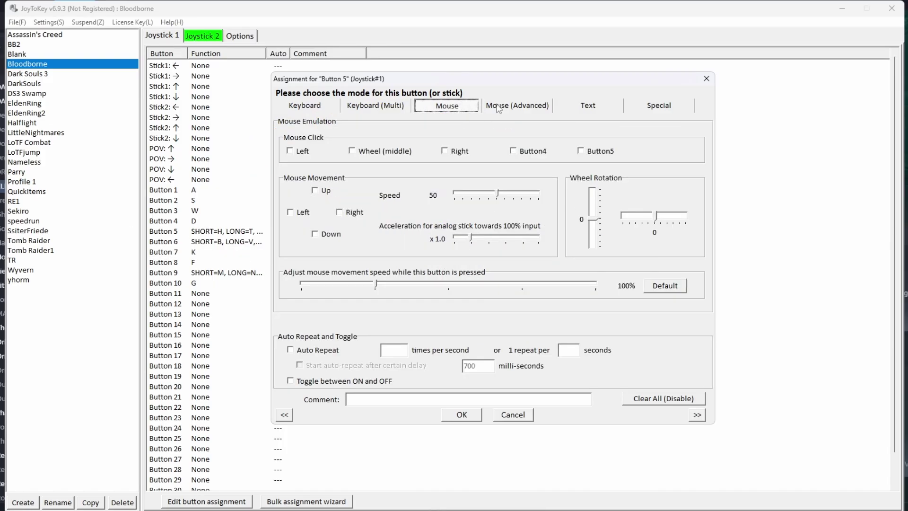
pyautogui.click(530, 109)
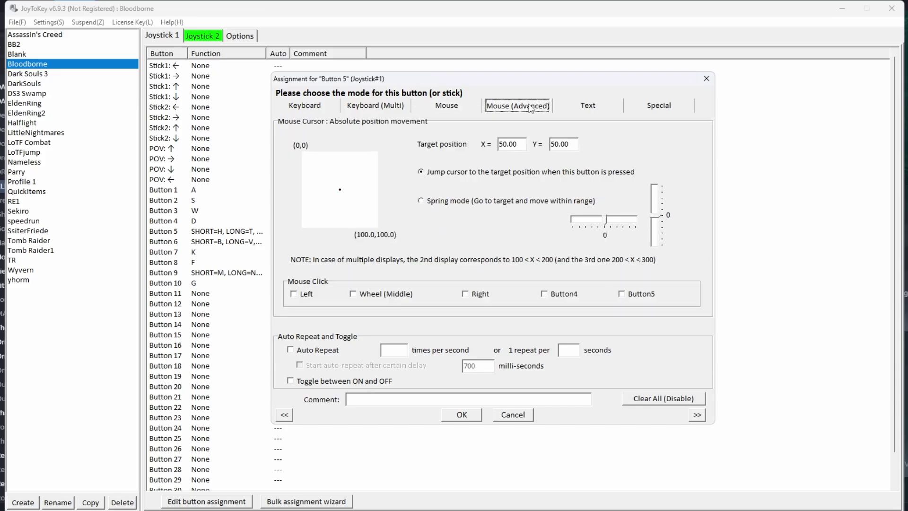
pyautogui.click(594, 109)
pyautogui.click(657, 108)
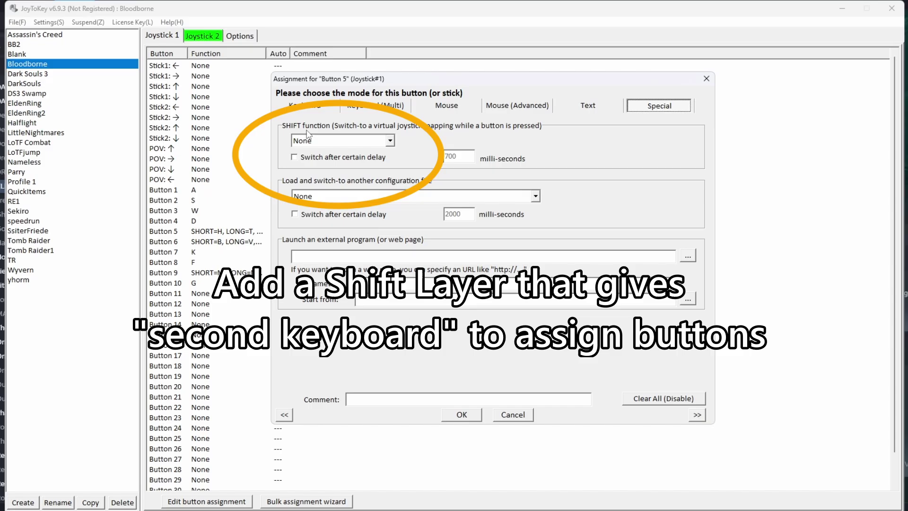
pyautogui.click(394, 142)
pyautogui.click(331, 150)
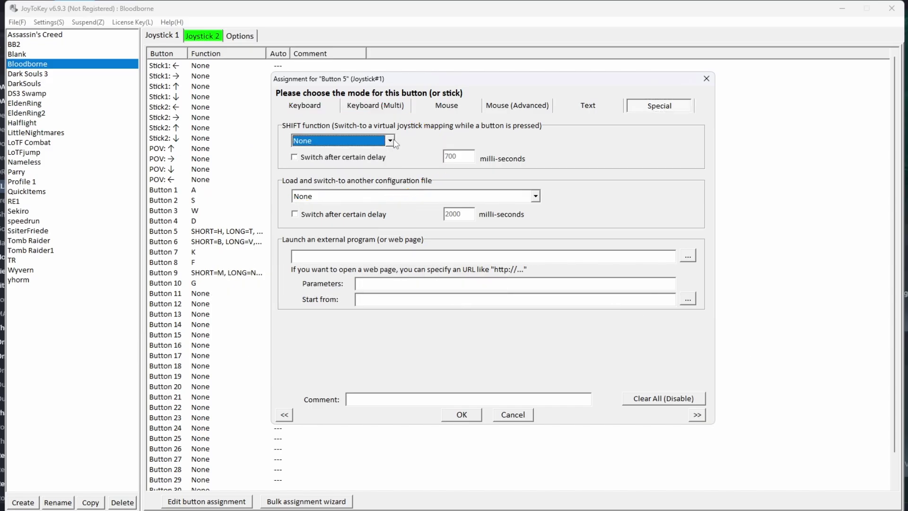
pyautogui.click(535, 197)
pyautogui.click(537, 198)
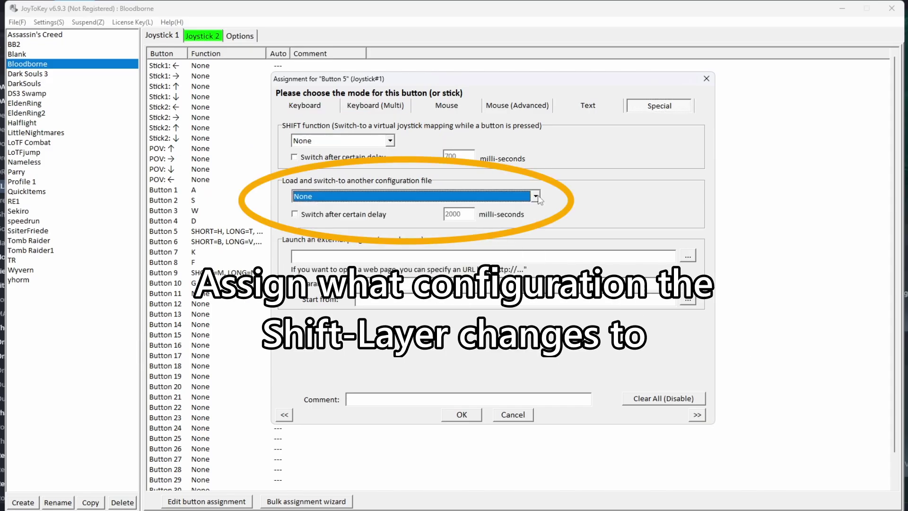
pyautogui.click(706, 84)
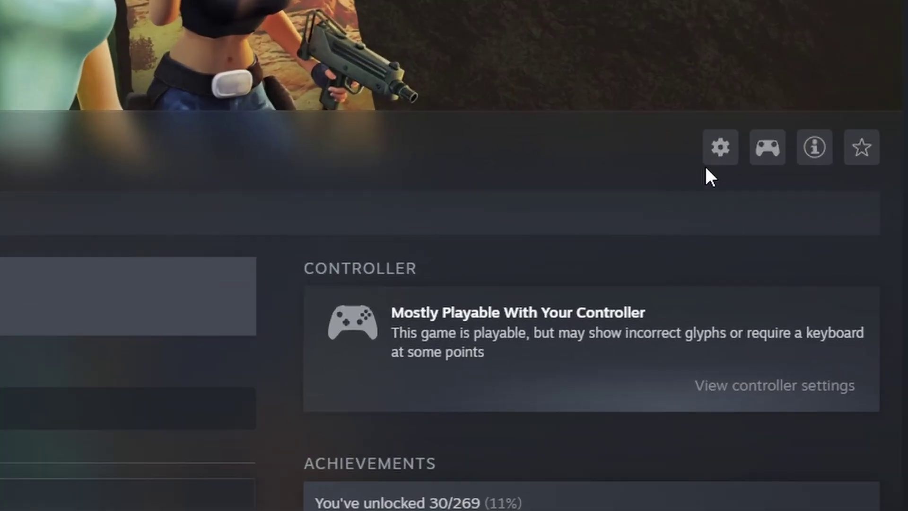
# Open Tomb Raider I-III Remastered's Properties at the Controller page.
pyautogui.click(707, 142)
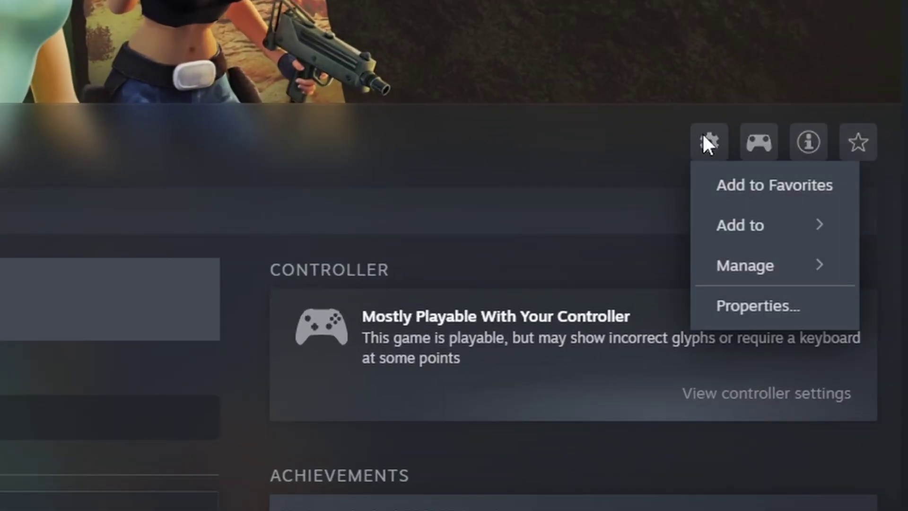
pyautogui.click(735, 312)
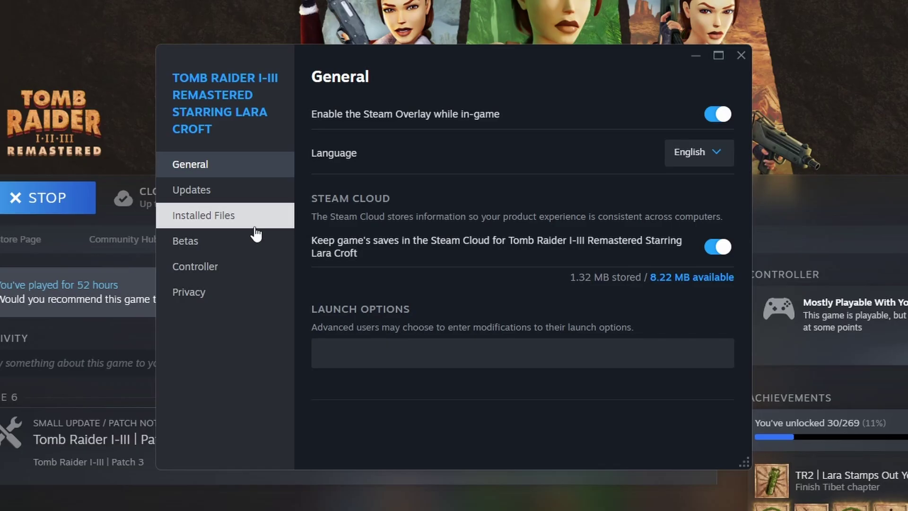
pyautogui.click(222, 267)
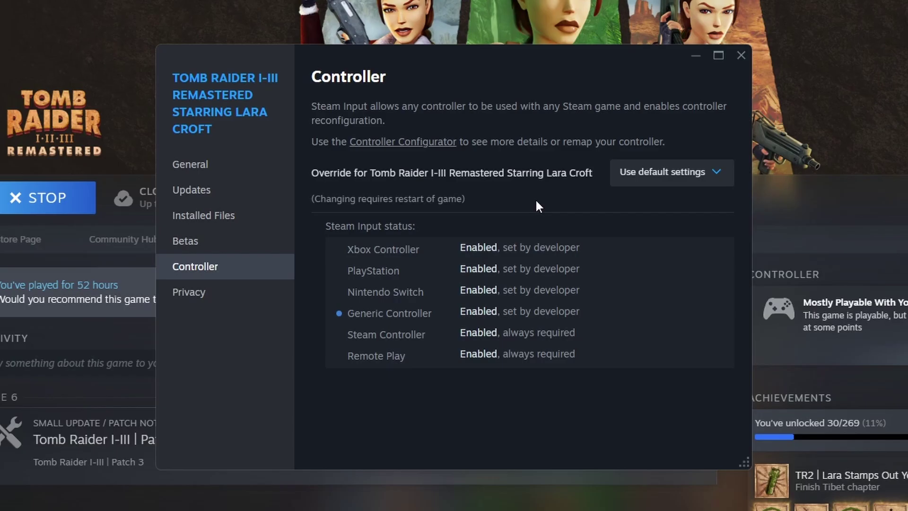
# Open the Tomb Raider layout editor and remove the A, B, X and Y button mappings.
pyautogui.click(438, 143)
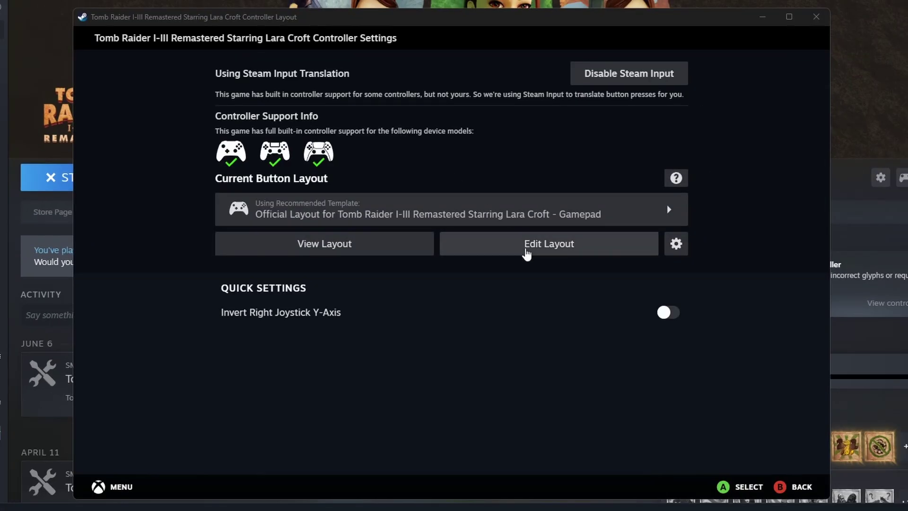
pyautogui.click(526, 253)
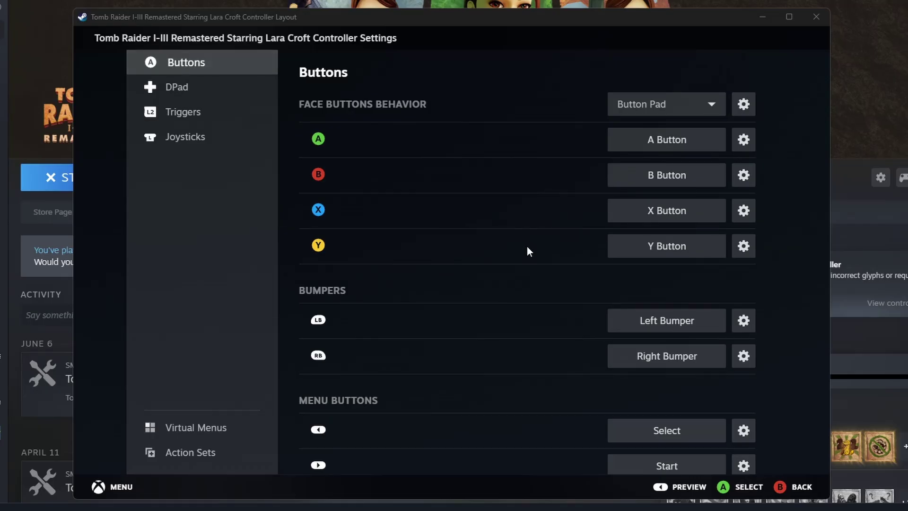
pyautogui.click(743, 140)
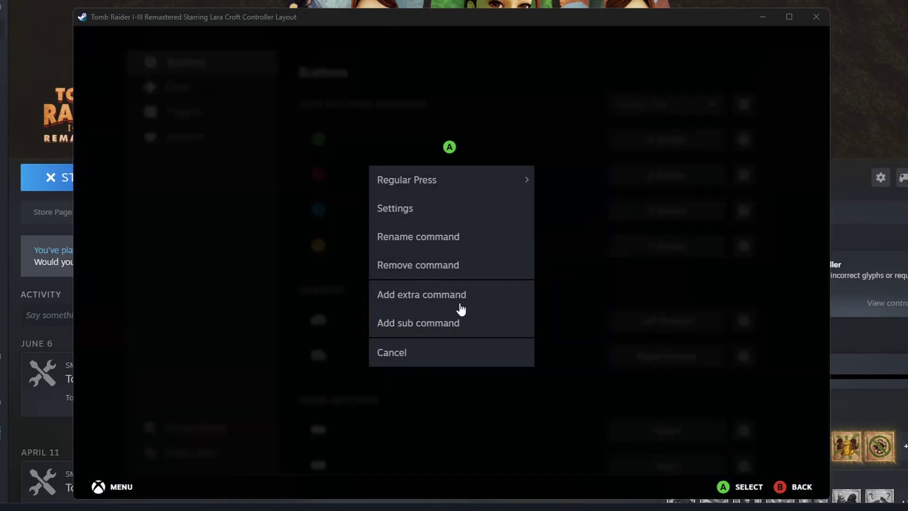
pyautogui.click(428, 267)
pyautogui.click(742, 176)
pyautogui.click(441, 280)
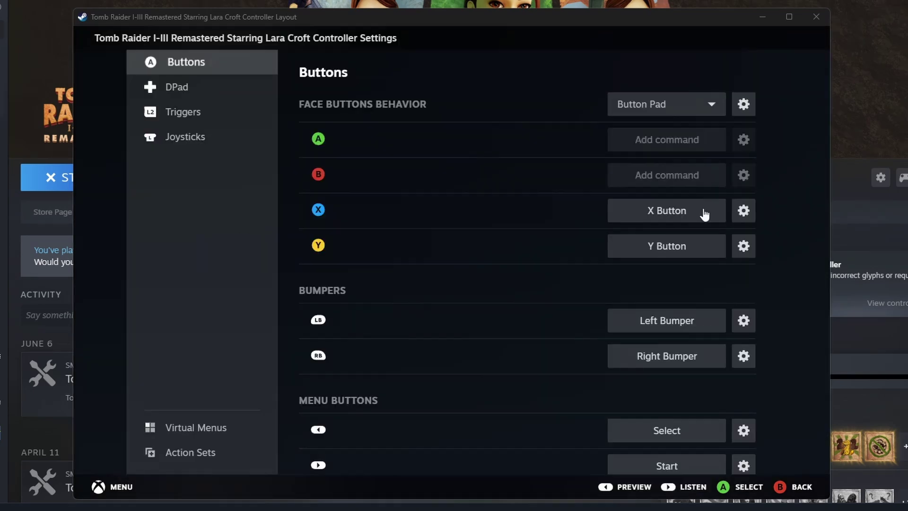
pyautogui.click(743, 210)
pyautogui.click(468, 264)
pyautogui.click(743, 245)
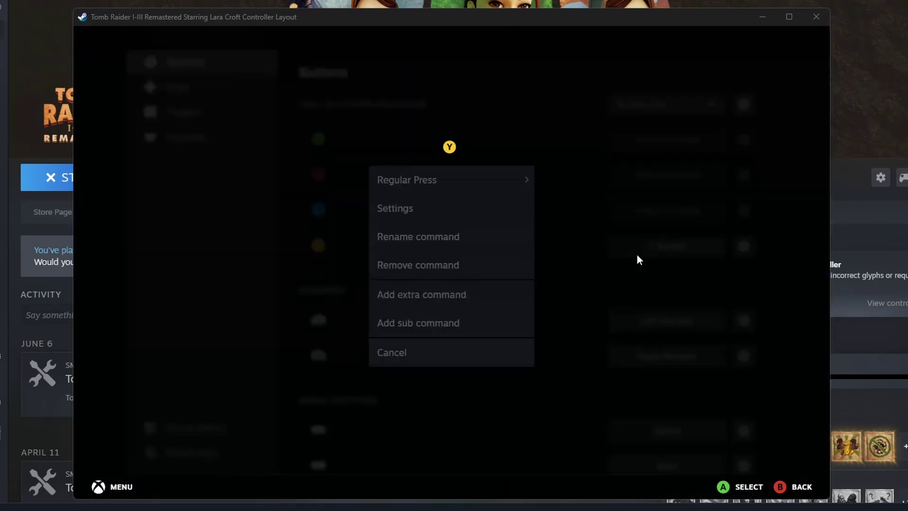
pyautogui.click(493, 266)
# Remove the left bumper, right bumper, Select and Start mappings.
pyautogui.click(743, 320)
pyautogui.click(453, 265)
pyautogui.click(743, 355)
pyautogui.click(445, 265)
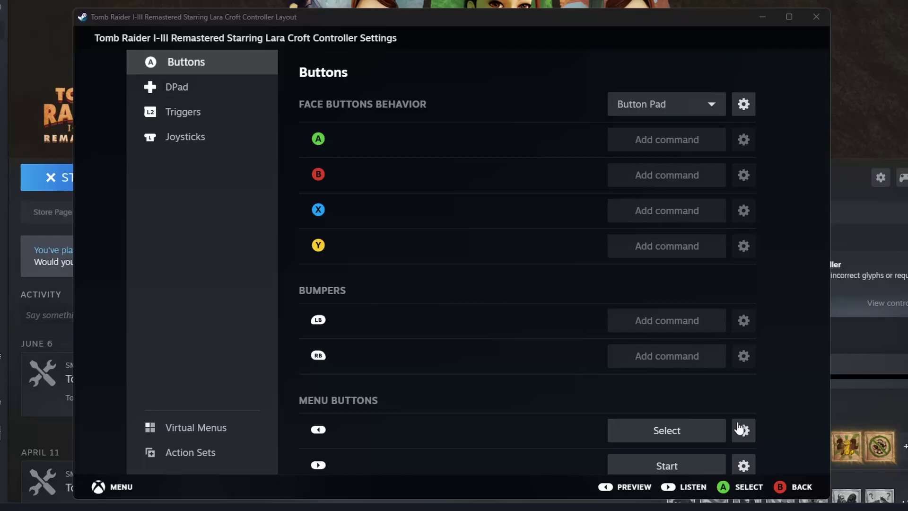
pyautogui.click(743, 430)
pyautogui.click(438, 265)
pyautogui.click(743, 444)
pyautogui.click(439, 265)
# Clear the D-pad direction mapping and both triggers' full pull mappings.
pyautogui.click(189, 87)
pyautogui.click(743, 140)
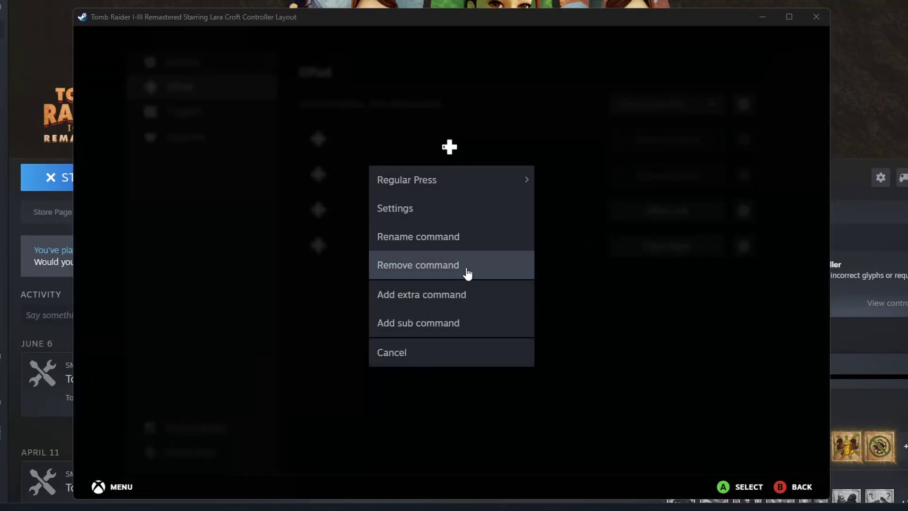
pyautogui.click(466, 265)
pyautogui.click(183, 111)
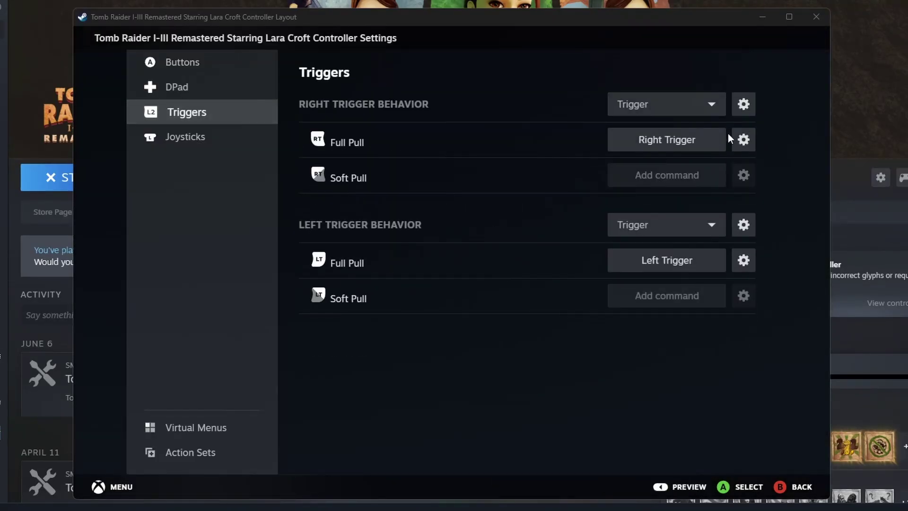
pyautogui.click(743, 140)
pyautogui.click(463, 265)
pyautogui.click(743, 260)
pyautogui.click(464, 265)
# Remove the right and left stick click mappings and return to the controller settings.
pyautogui.click(185, 137)
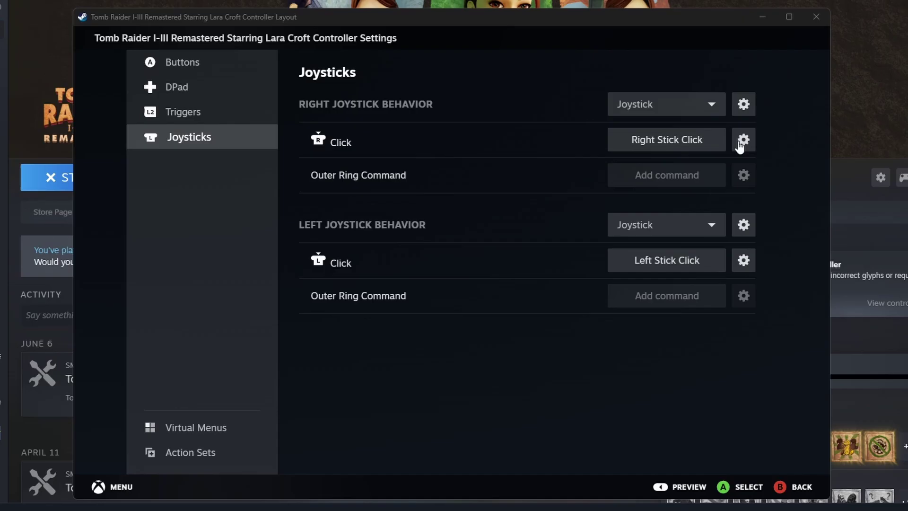
pyautogui.click(743, 140)
pyautogui.click(438, 265)
pyautogui.click(743, 259)
pyautogui.click(432, 263)
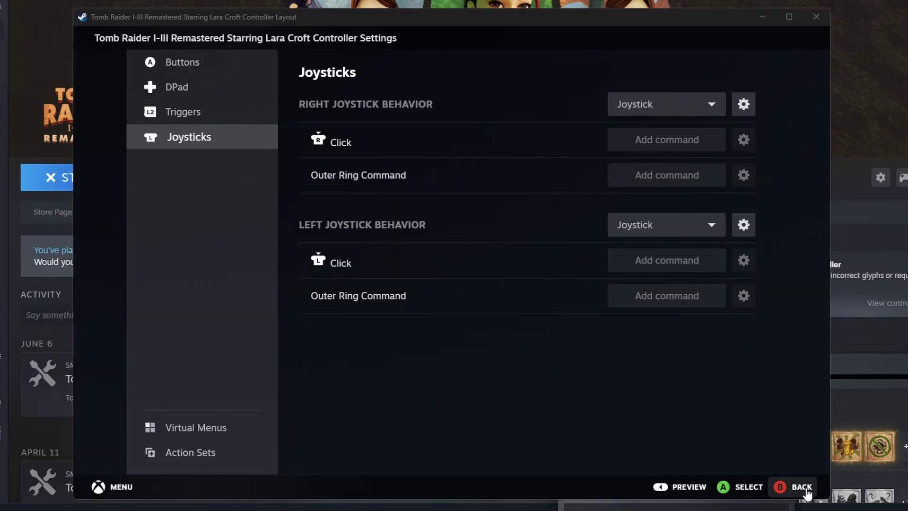
pyautogui.click(801, 486)
# Check the emptied gamepad overview, then reopen the editor at the Triggers section.
pyautogui.click(384, 247)
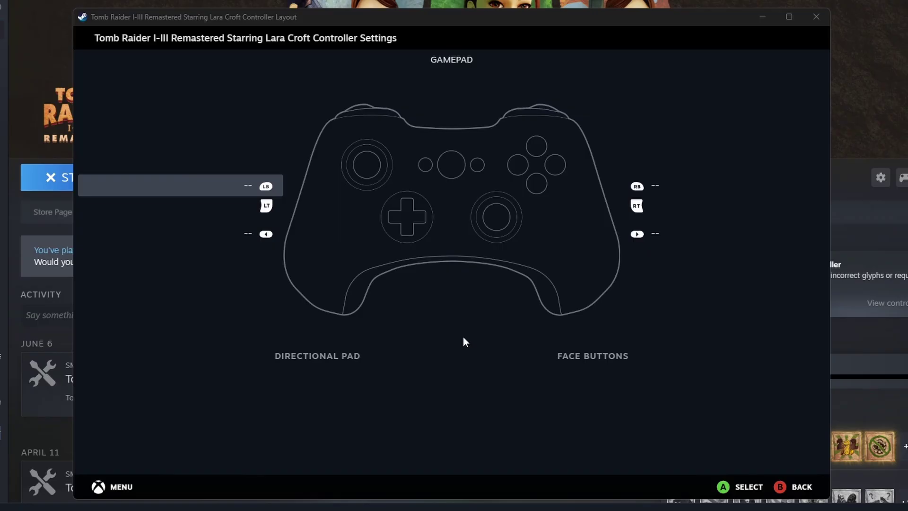
pyautogui.click(799, 486)
pyautogui.click(526, 249)
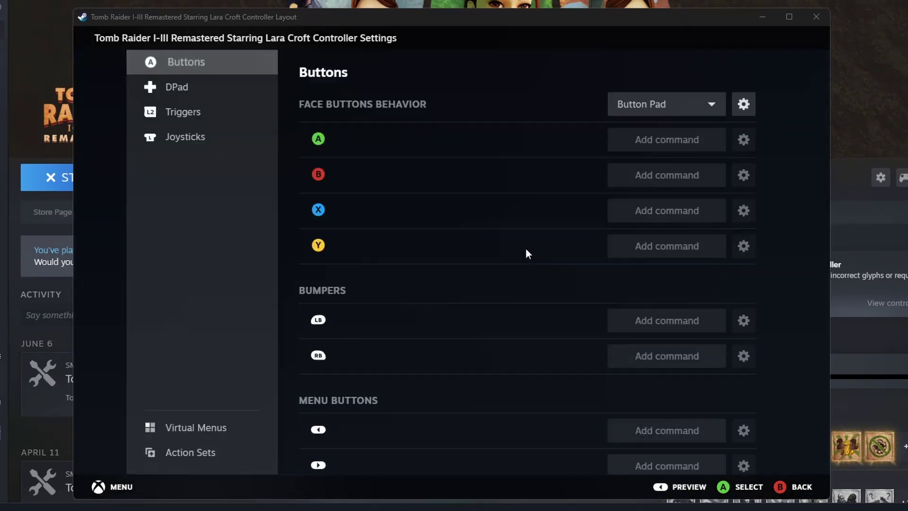
pyautogui.click(192, 112)
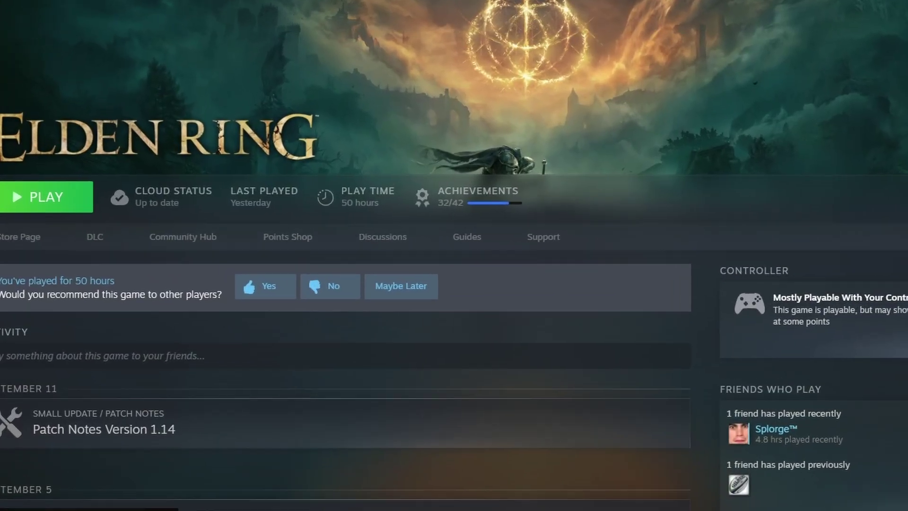
# Open Elden Ring's controller configuration and view its official gamepad layout diagram.
pyautogui.click(246, 213)
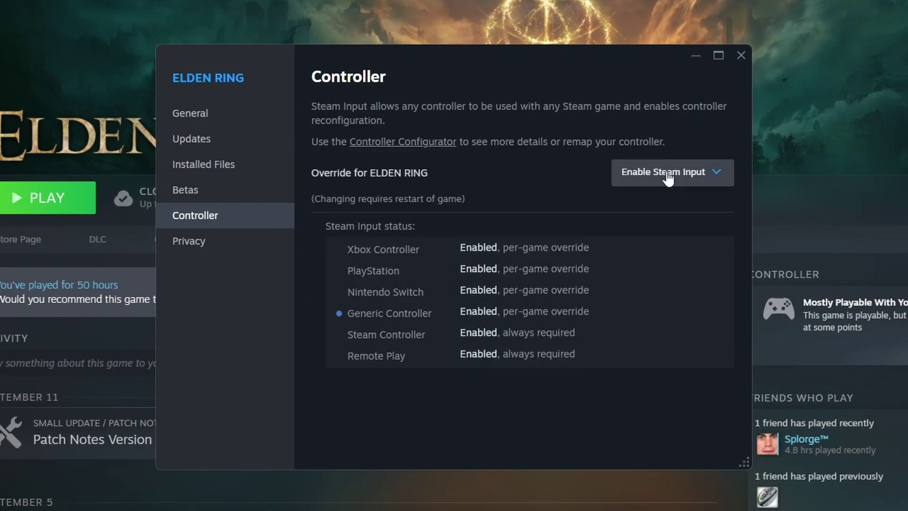
pyautogui.click(425, 142)
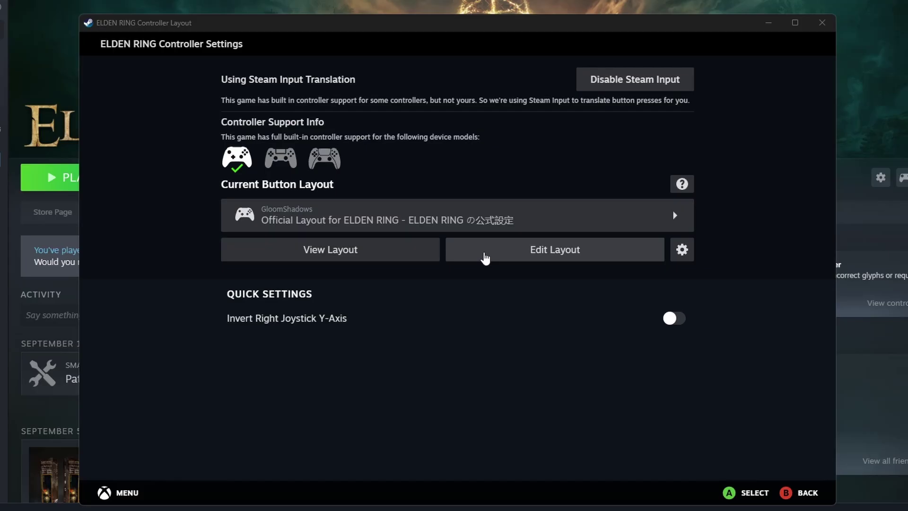
pyautogui.click(421, 257)
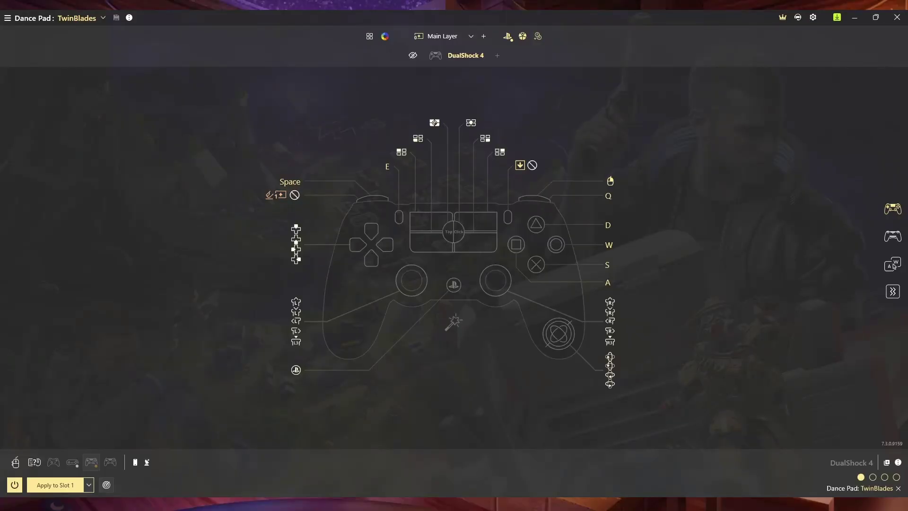
# Cycle through reWASD profile slots 2–4 and unload the profile in slot 4.
pyautogui.click(873, 477)
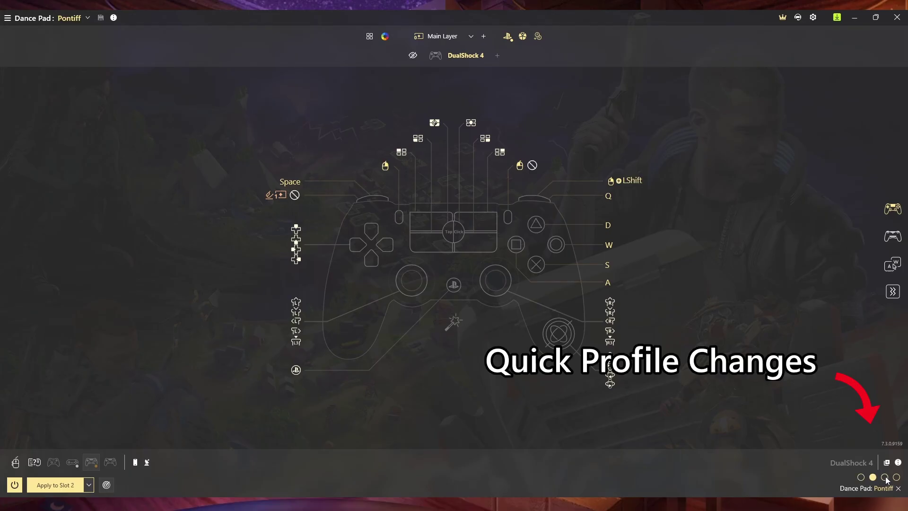
pyautogui.click(885, 477)
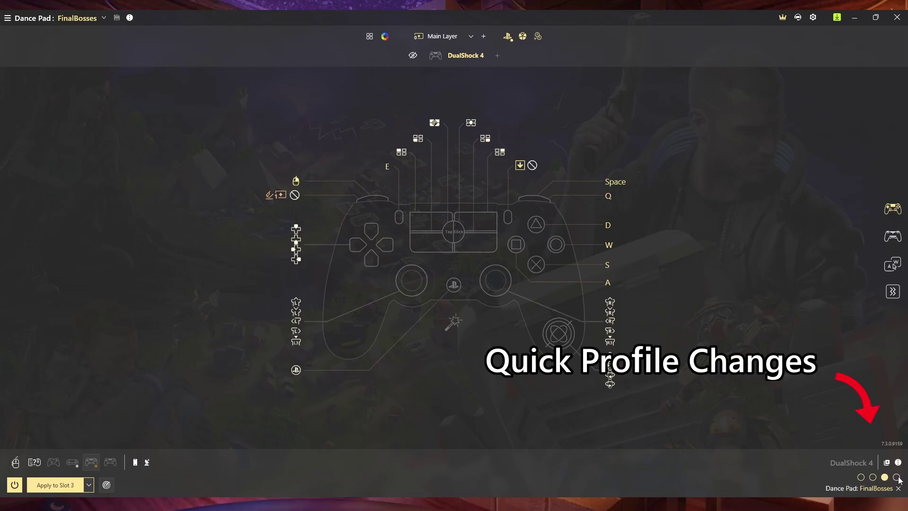
pyautogui.click(896, 478)
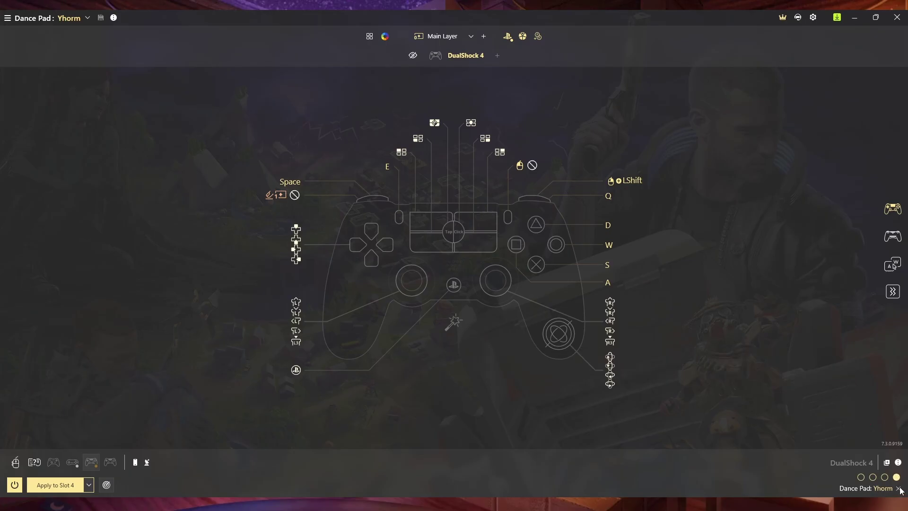
pyautogui.click(900, 490)
# Load the Swamp profile into slot 4 and show its Shift-layer 1 mappings.
pyautogui.click(93, 19)
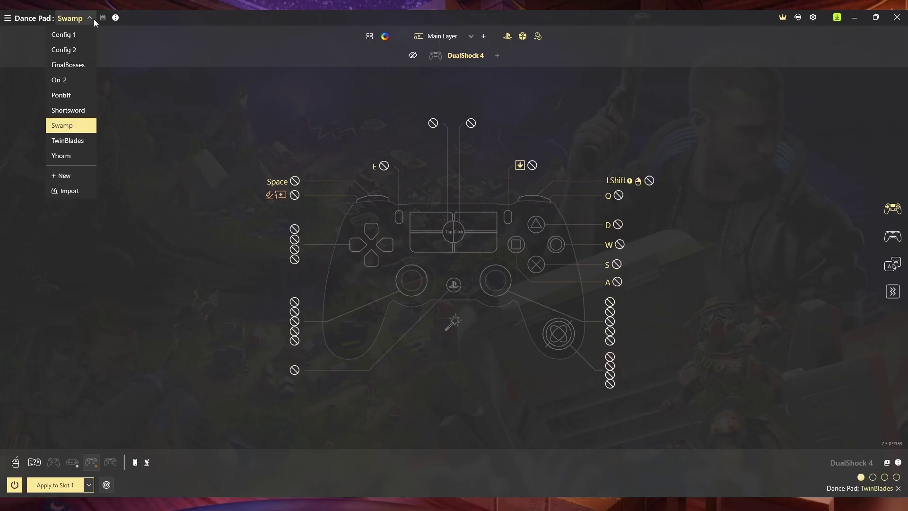
pyautogui.click(79, 124)
pyautogui.click(89, 485)
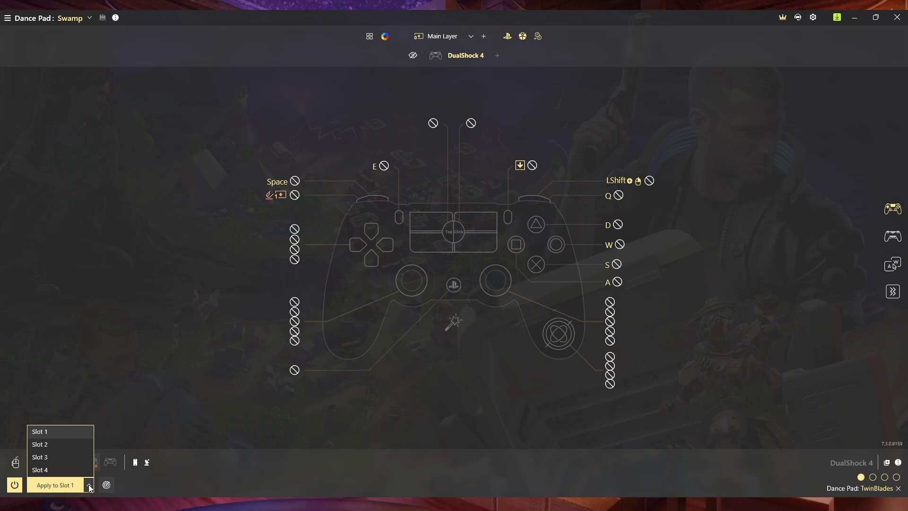
pyautogui.click(69, 469)
pyautogui.click(62, 487)
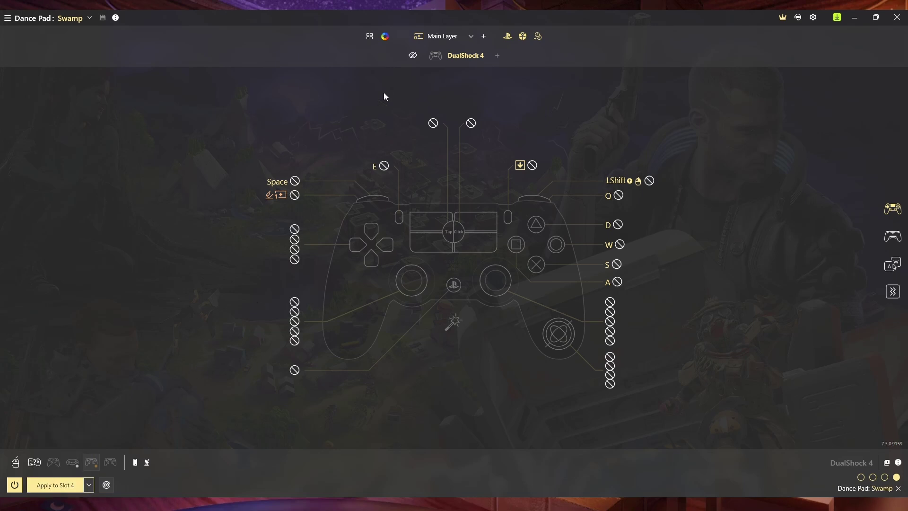
pyautogui.click(469, 38)
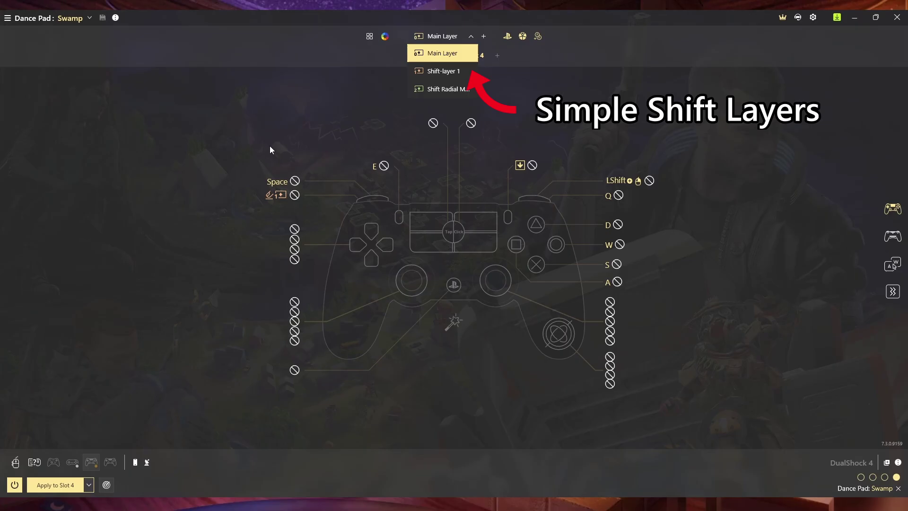
pyautogui.click(439, 72)
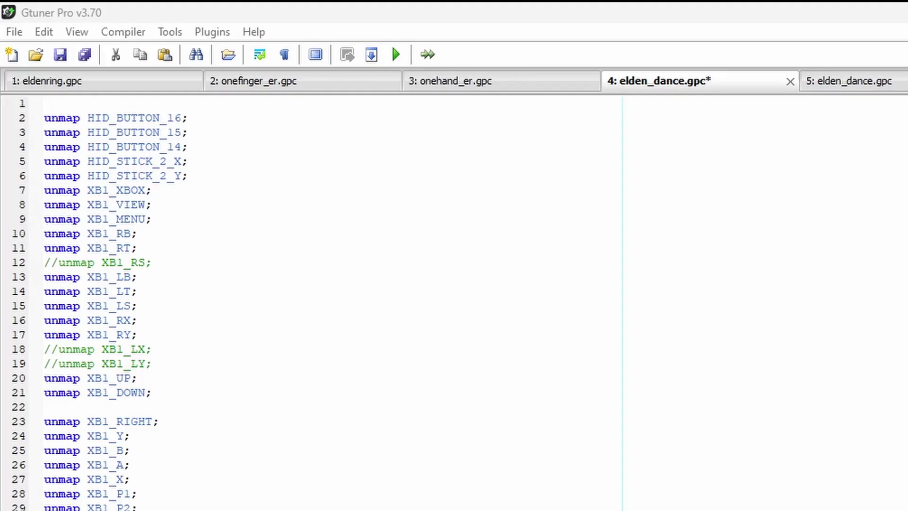
pyautogui.scroll(-8, 312, 302)
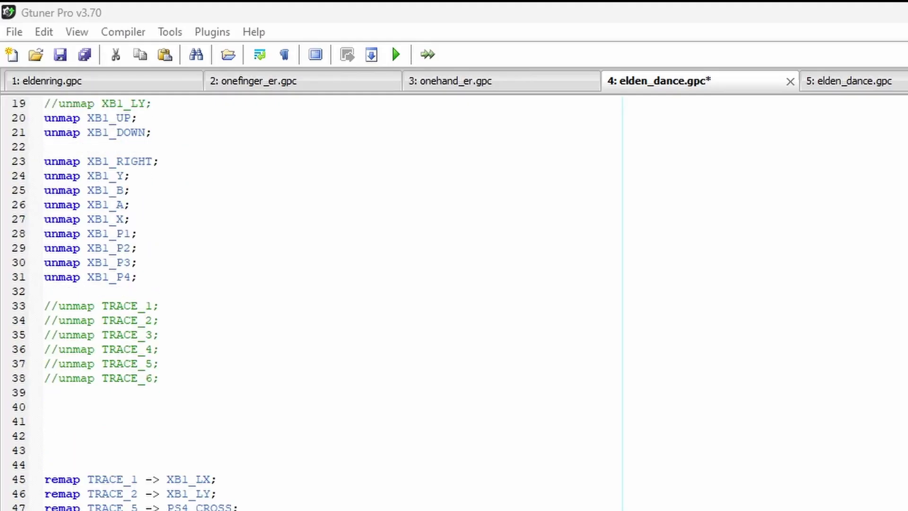
pyautogui.scroll(-7, 312, 303)
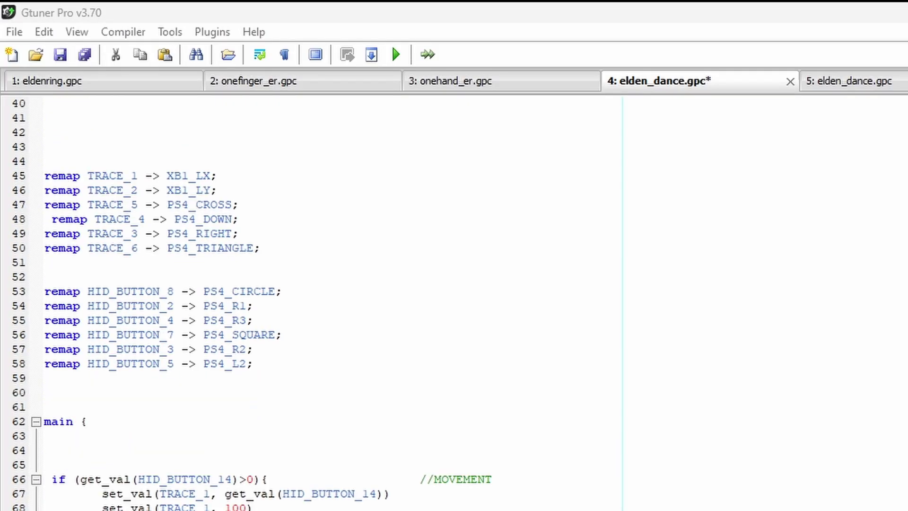
pyautogui.scroll(-7, 312, 303)
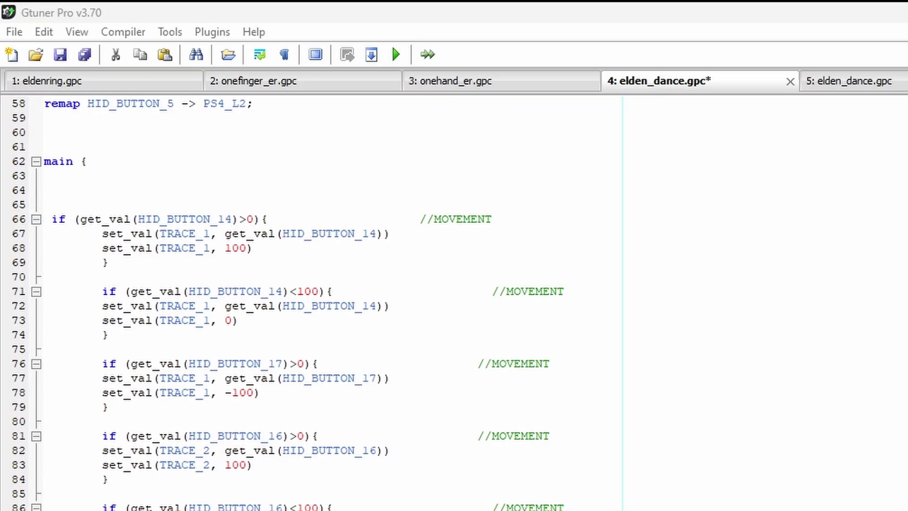
pyautogui.scroll(-4, 312, 303)
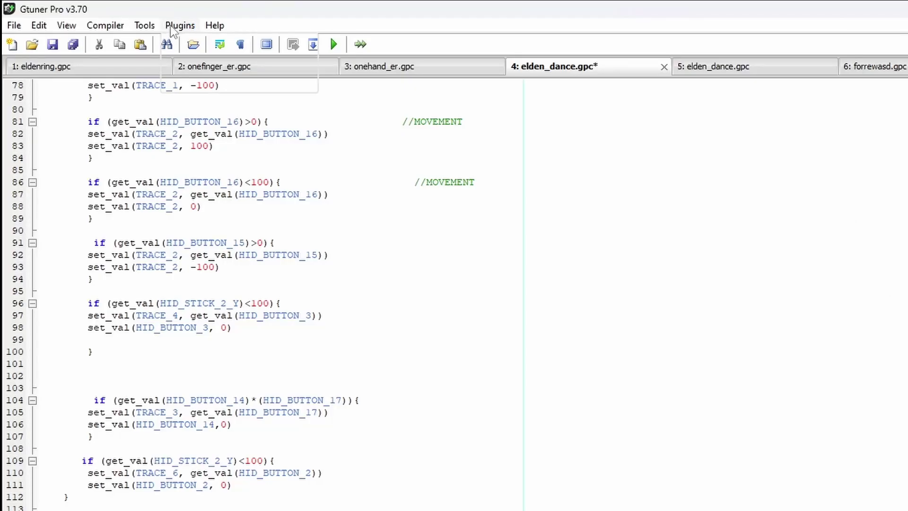
# Enable MaxAim DI in the Plugin Manager and launch it from the Plugins menu.
pyautogui.click(180, 25)
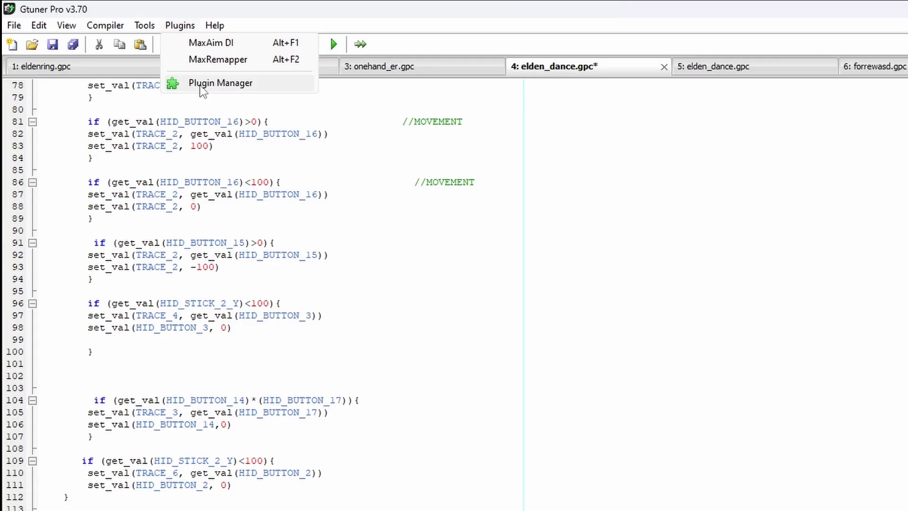
pyautogui.click(203, 83)
pyautogui.click(666, 360)
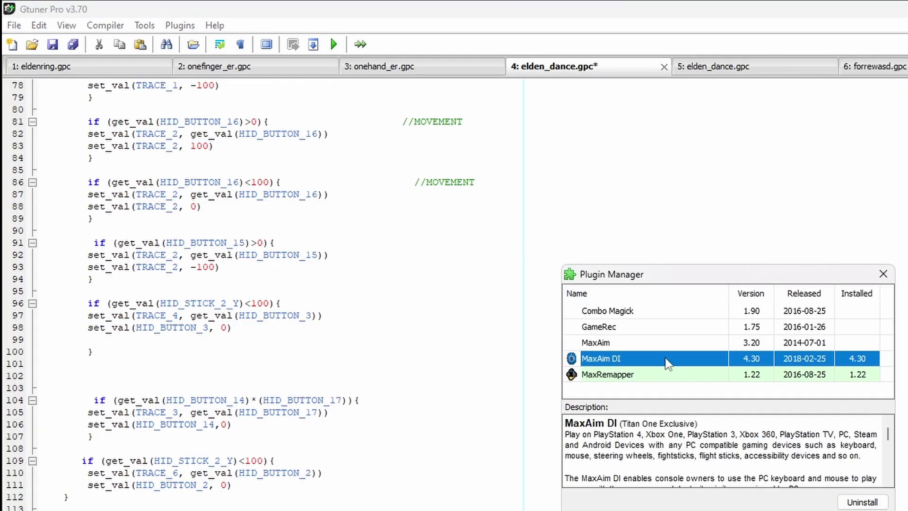
pyautogui.click(883, 275)
pyautogui.click(180, 26)
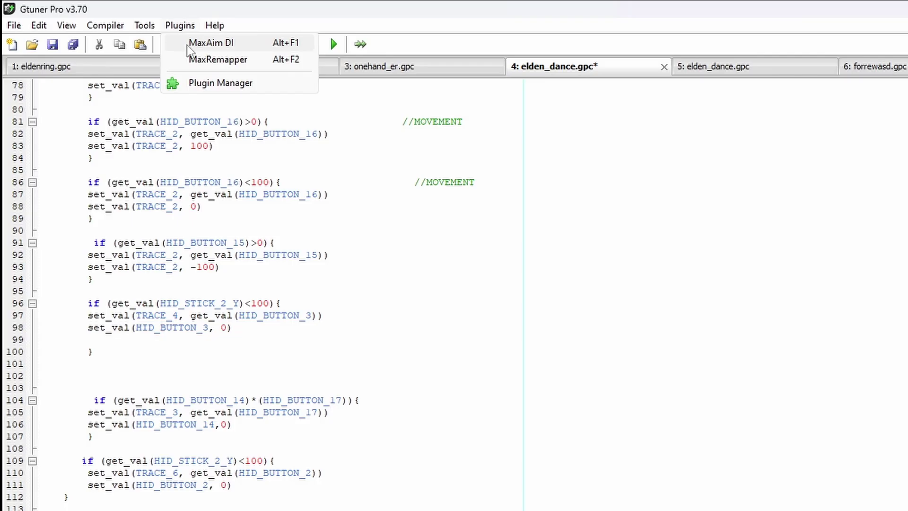
pyautogui.click(198, 43)
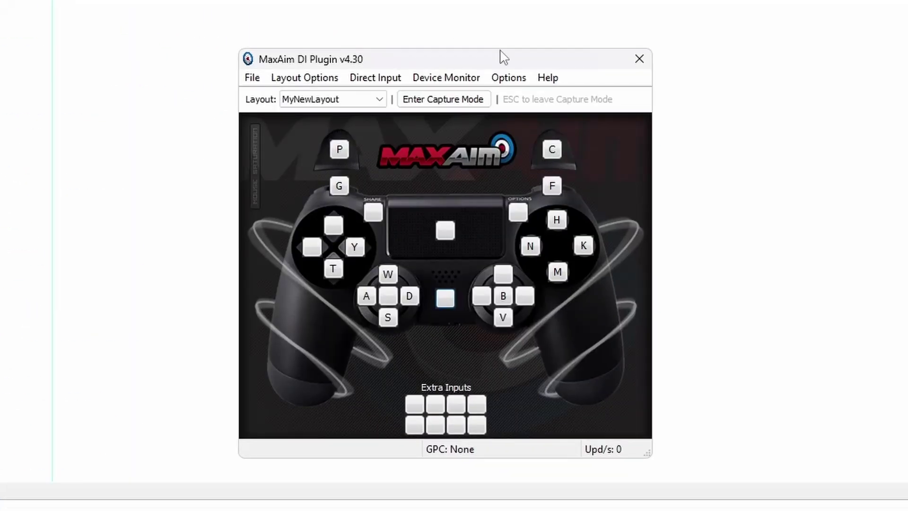
pyautogui.click(331, 78)
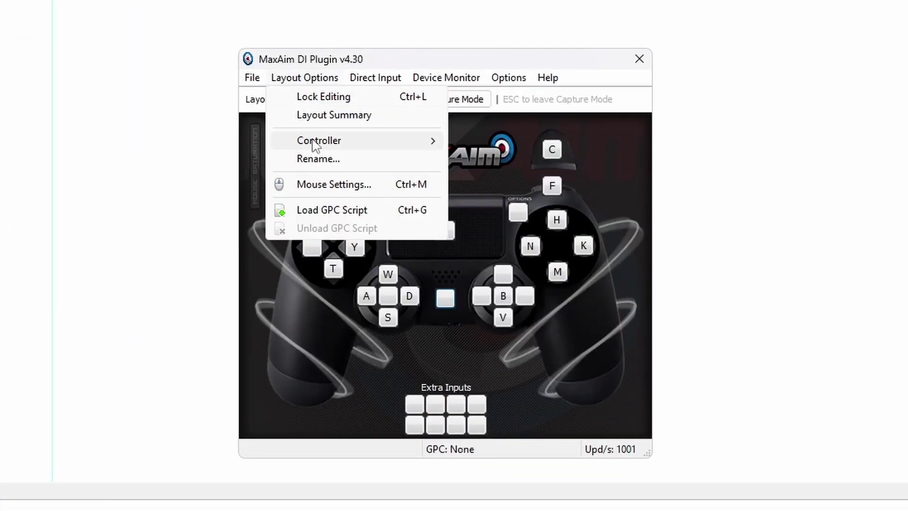
pyautogui.moveTo(316, 146)
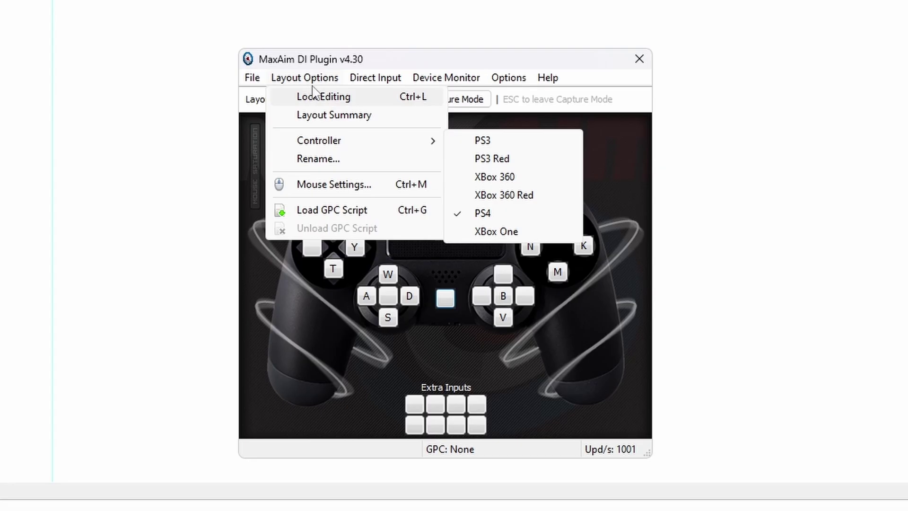
pyautogui.click(384, 62)
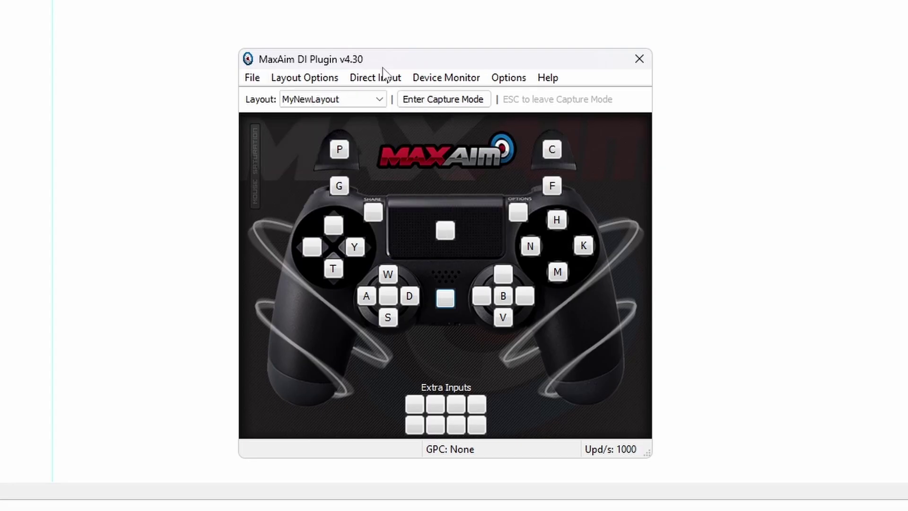
pyautogui.click(374, 212)
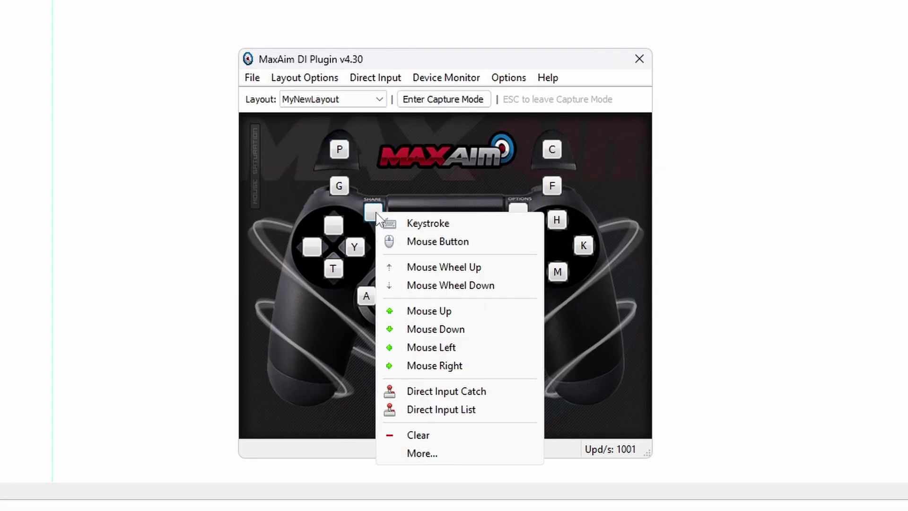
pyautogui.click(428, 225)
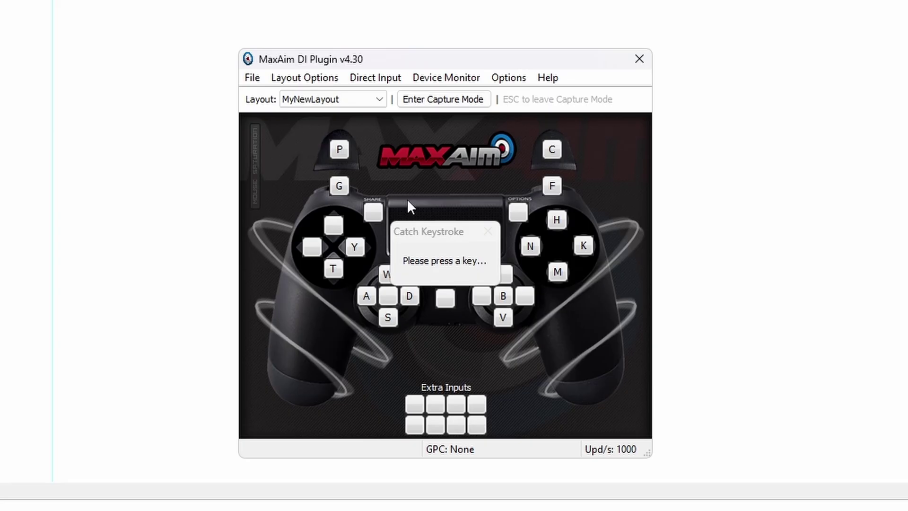
pyautogui.press('1')
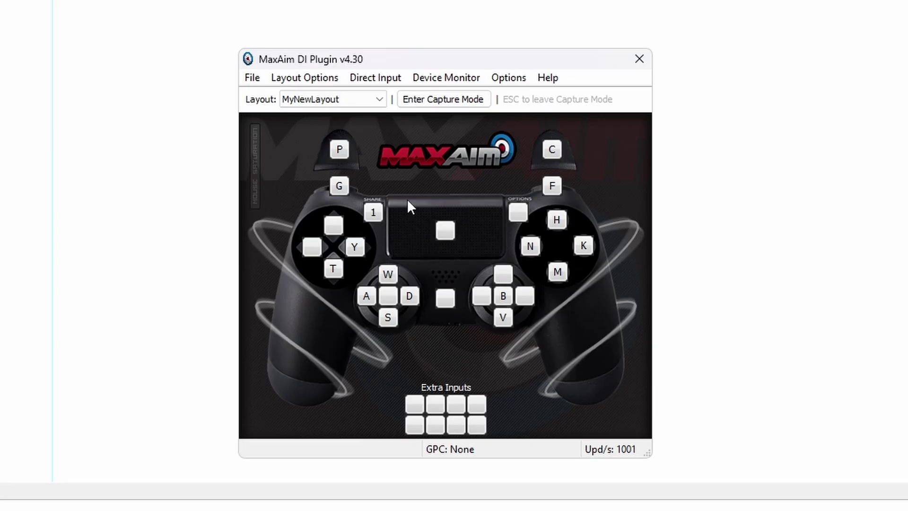
pyautogui.rightClick(378, 212)
pyautogui.click(485, 434)
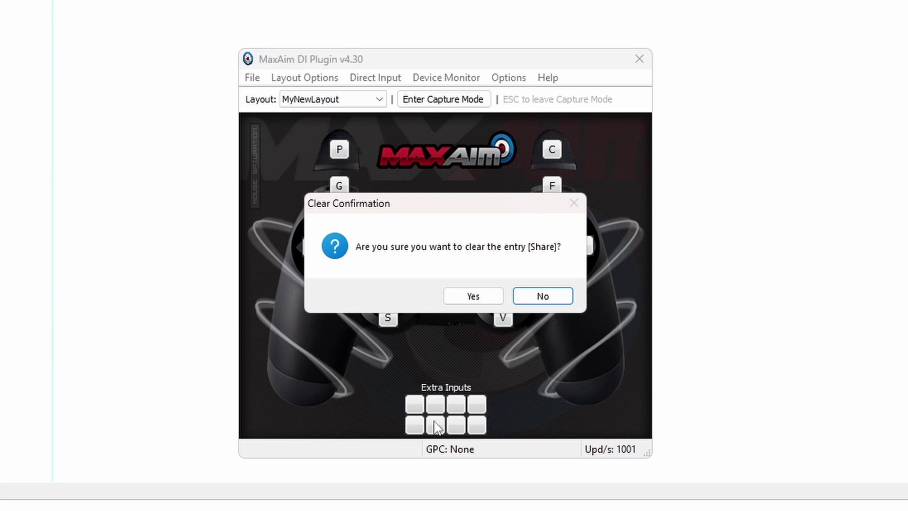
pyautogui.click(472, 297)
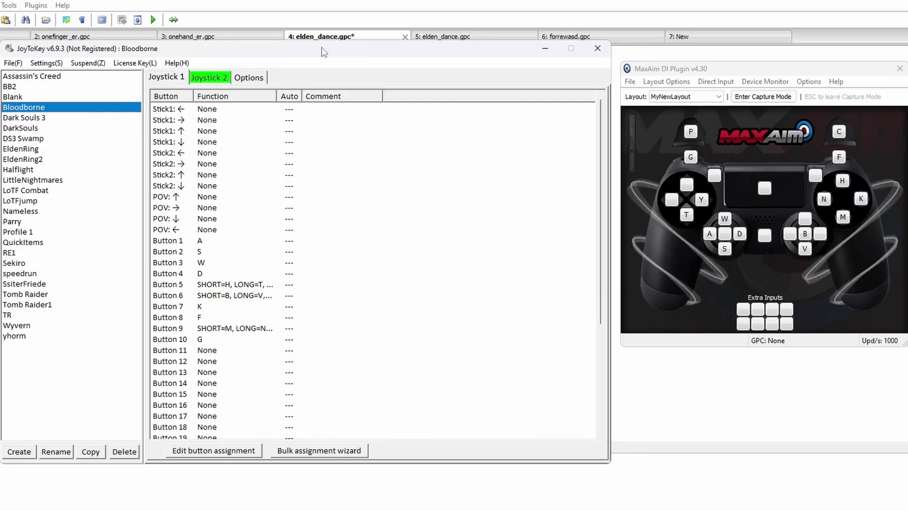